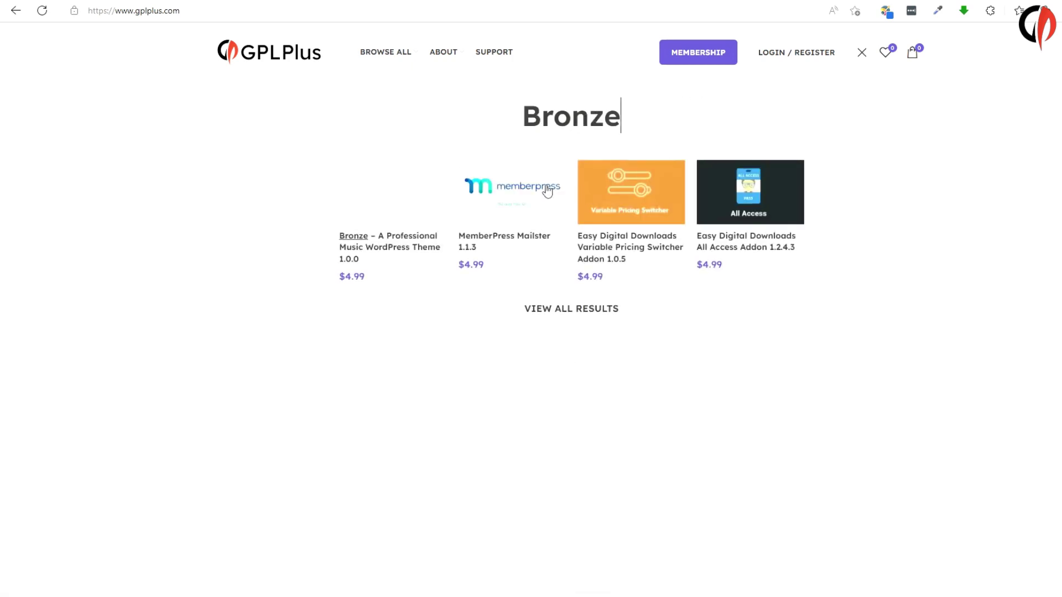
# Open the Bronze – A Professional Music WordPress Theme product page and extract the downloaded Bronze theme archive on the Desktop.
pyautogui.click(394, 192)
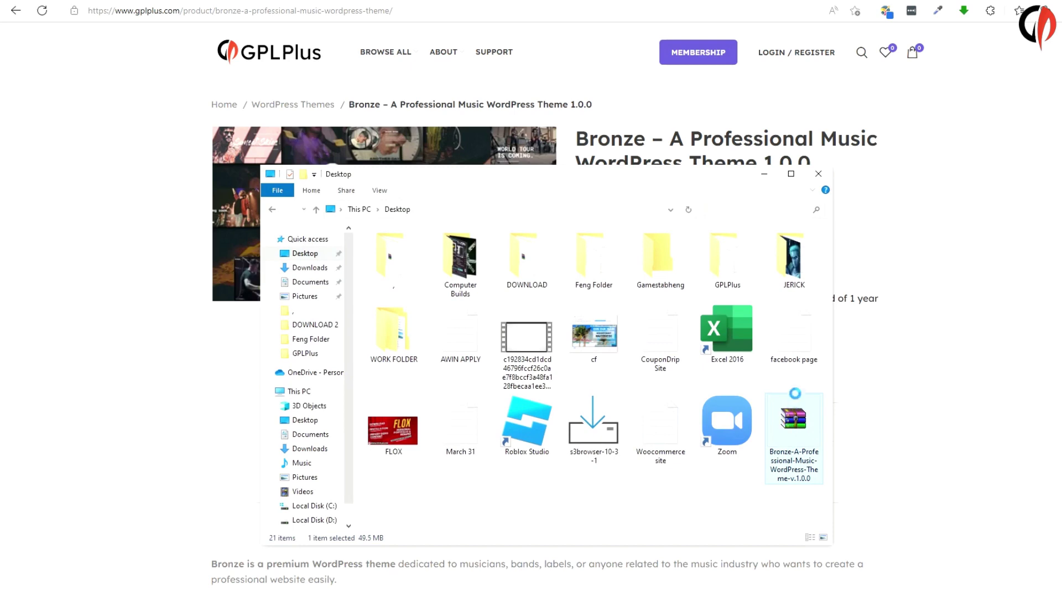
pyautogui.rightClick(792, 421)
pyautogui.click(826, 209)
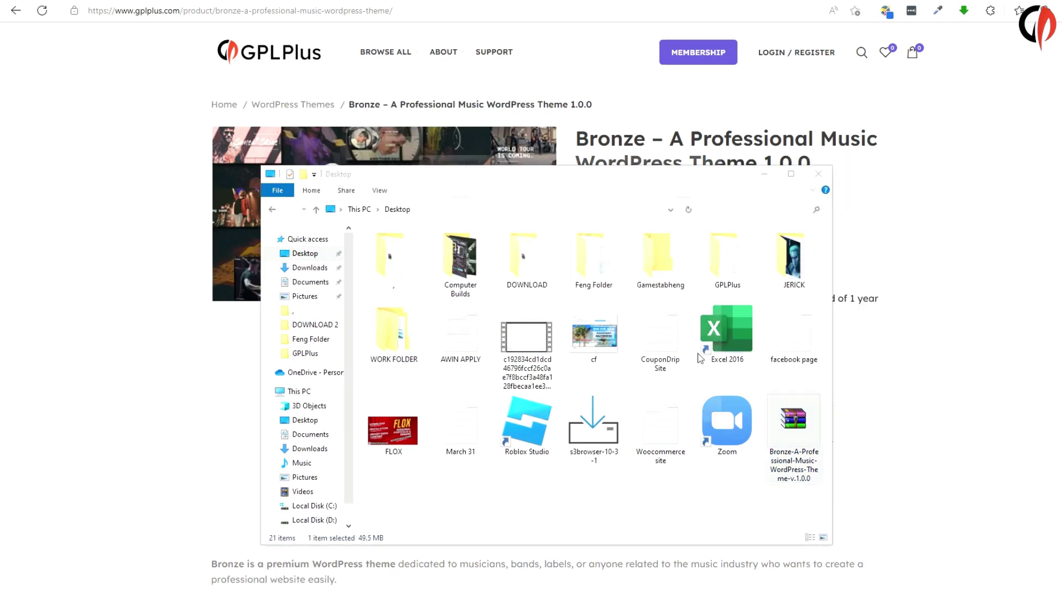
pyautogui.click(609, 419)
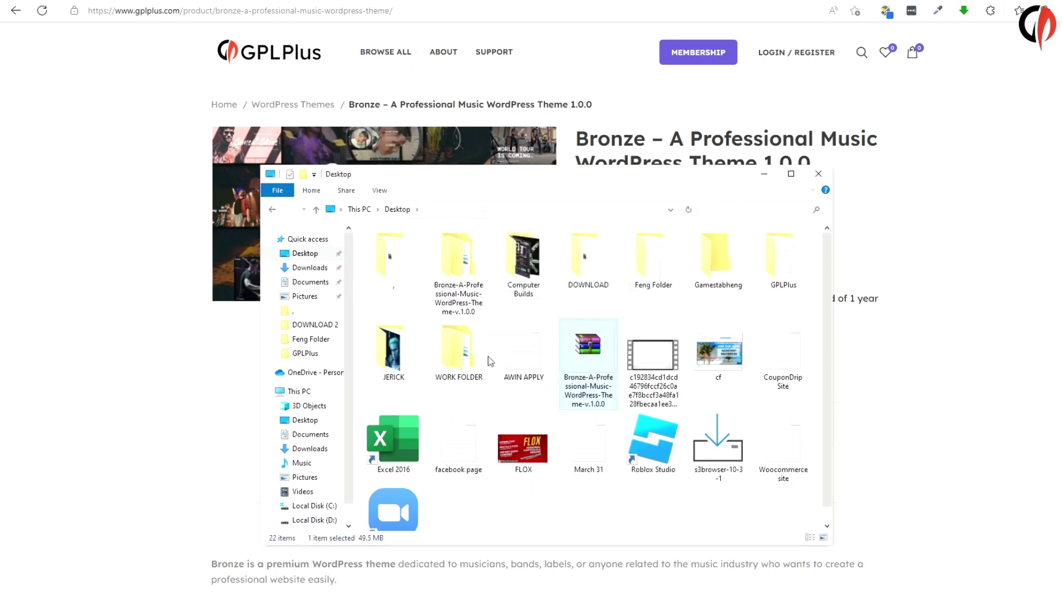
# Browse the extracted Bronze theme folder to bronze-package-1.0.0 and locate the bronze ZIP archive.
pyautogui.doubleClick(458, 260)
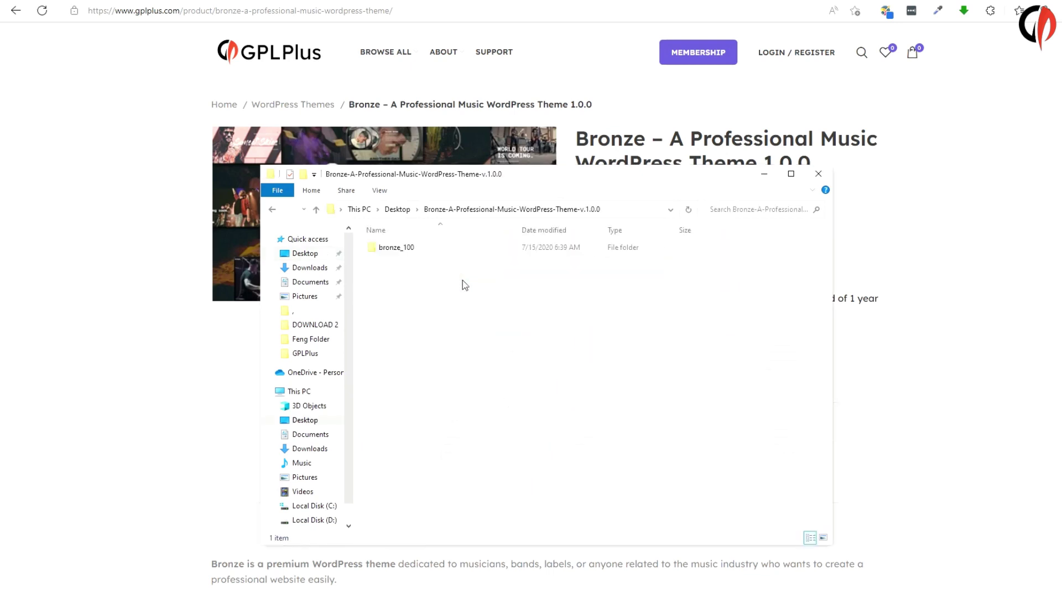
pyautogui.doubleClick(409, 250)
pyautogui.doubleClick(408, 248)
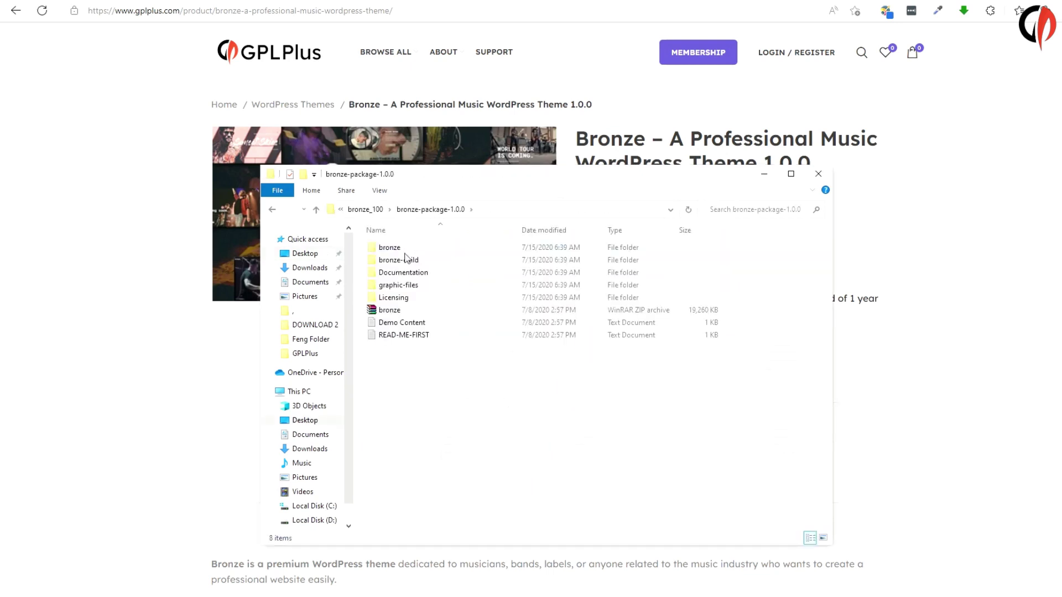
pyautogui.click(390, 311)
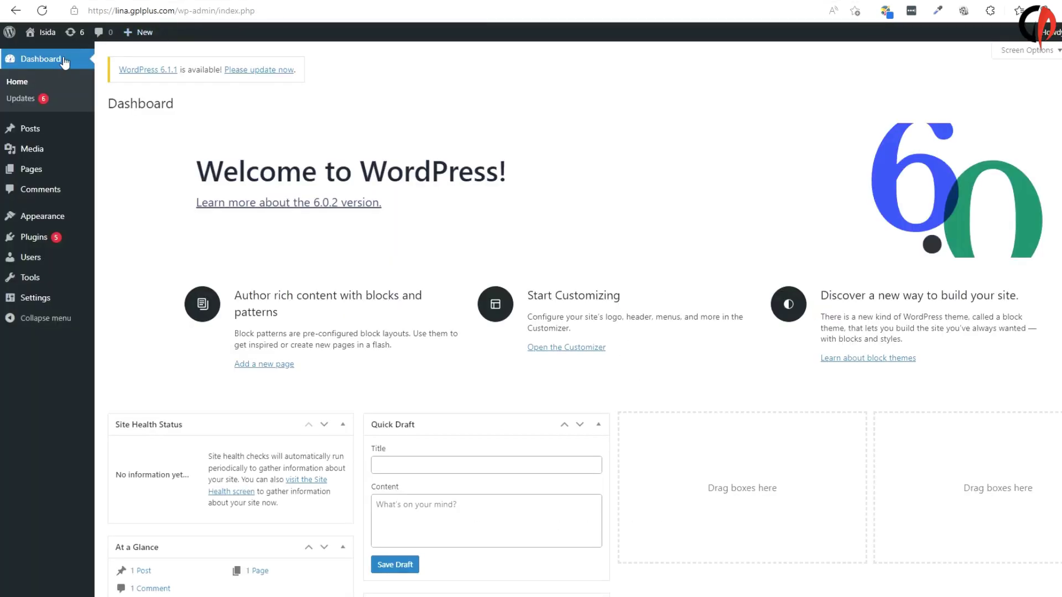
# Open the theme upload form on the WordPress site's Add Themes page.
pyautogui.moveTo(47, 216)
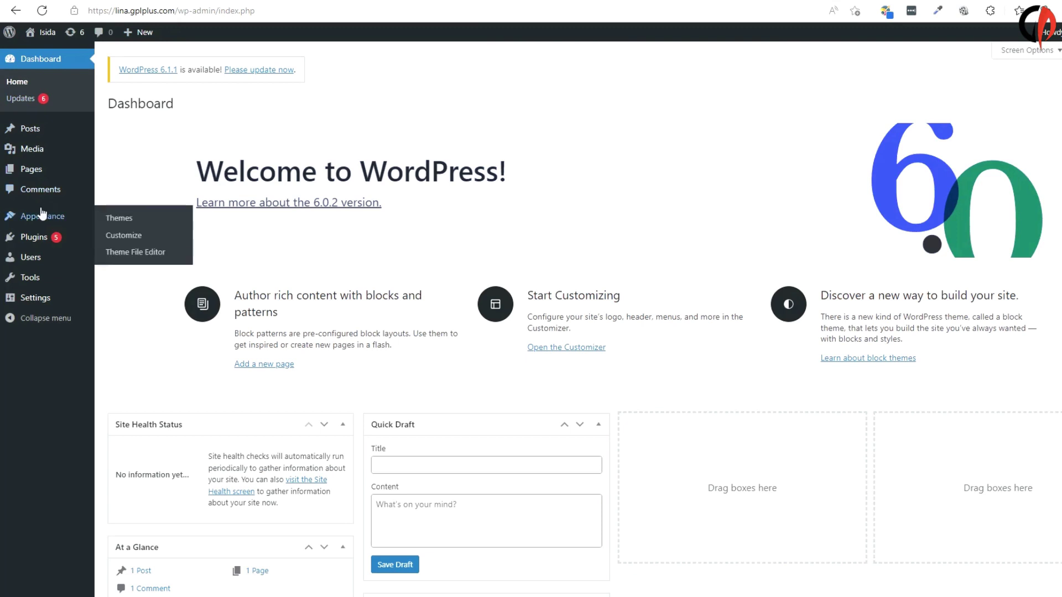
pyautogui.click(129, 221)
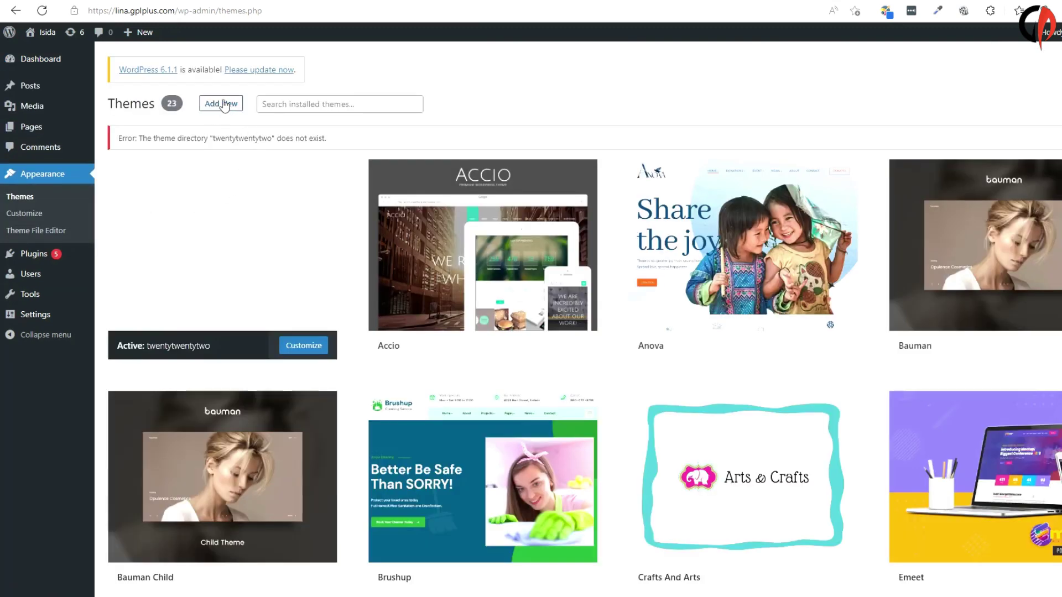
pyautogui.click(226, 104)
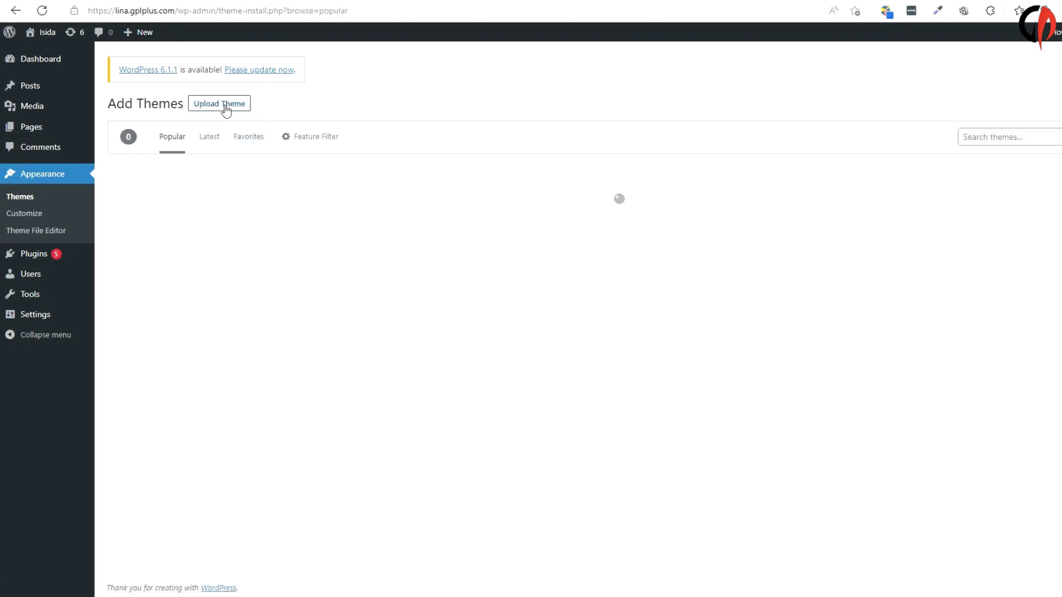
pyautogui.click(225, 106)
# Choose bronze.zip from the bronze-package-1.0.0 folder as the theme file to upload.
pyautogui.click(534, 211)
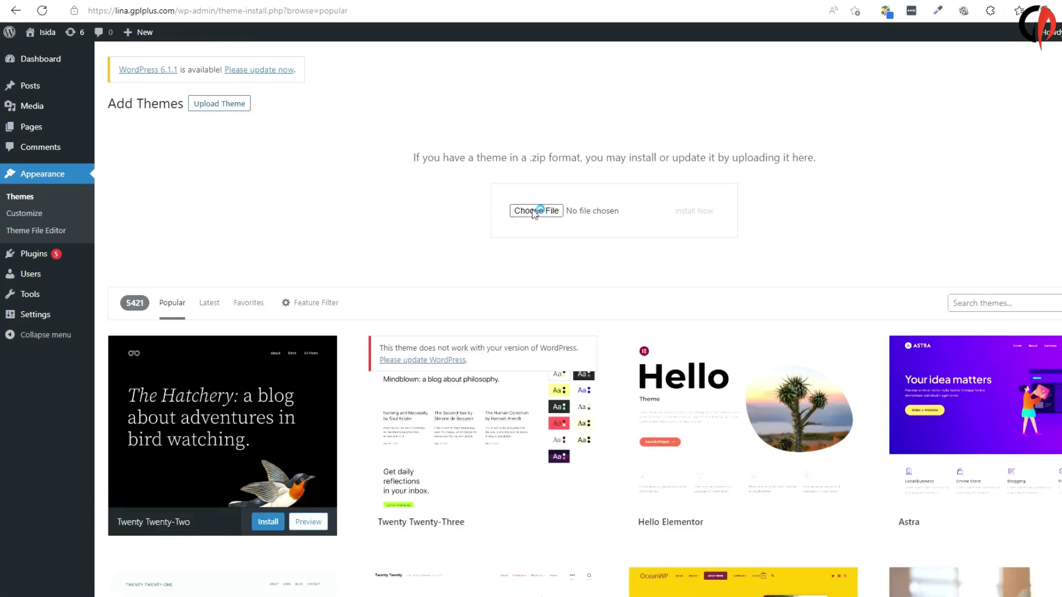
pyautogui.doubleClick(593, 298)
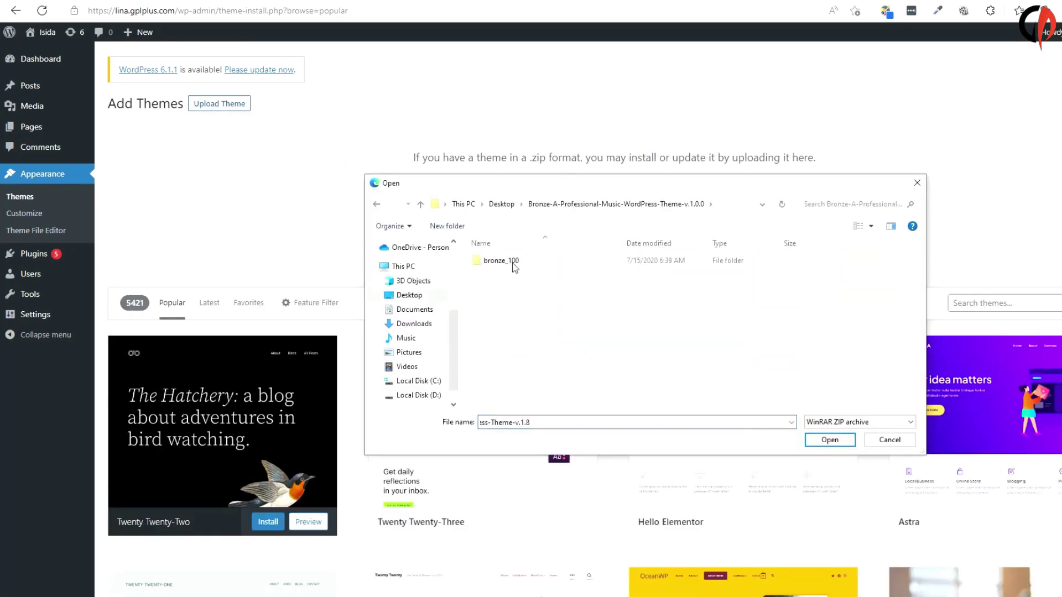
pyautogui.doubleClick(495, 261)
pyautogui.doubleClick(496, 261)
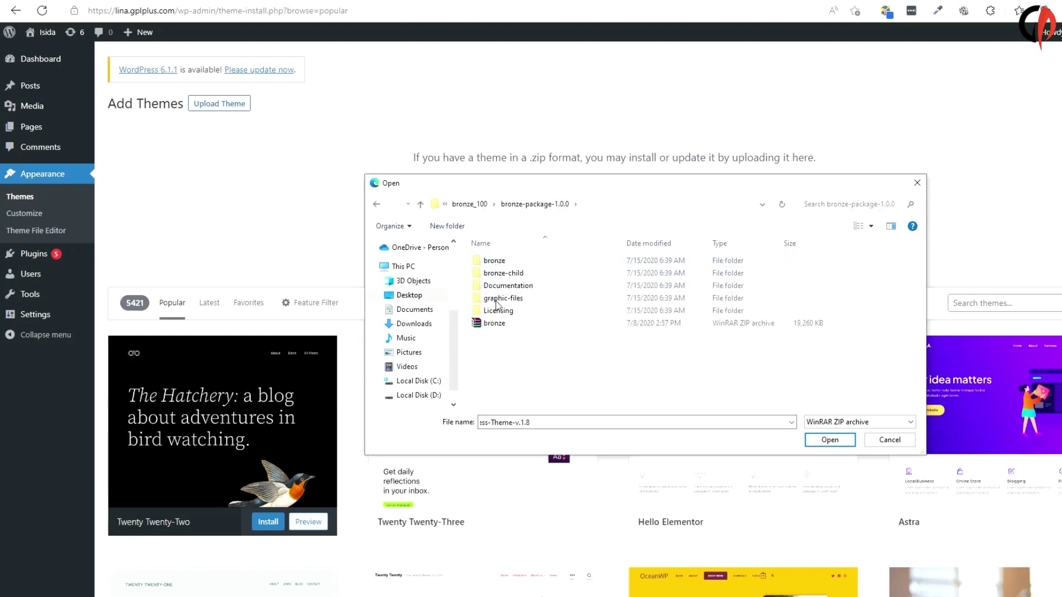
pyautogui.click(498, 324)
pyautogui.click(830, 440)
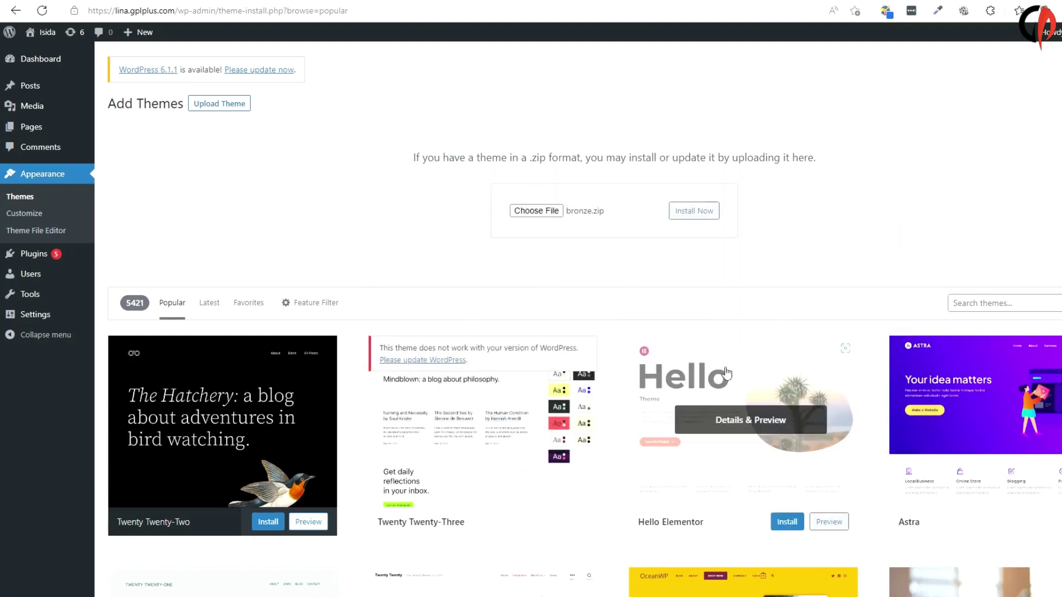
# Install the theme from bronze.zip and activate it.
pyautogui.click(701, 216)
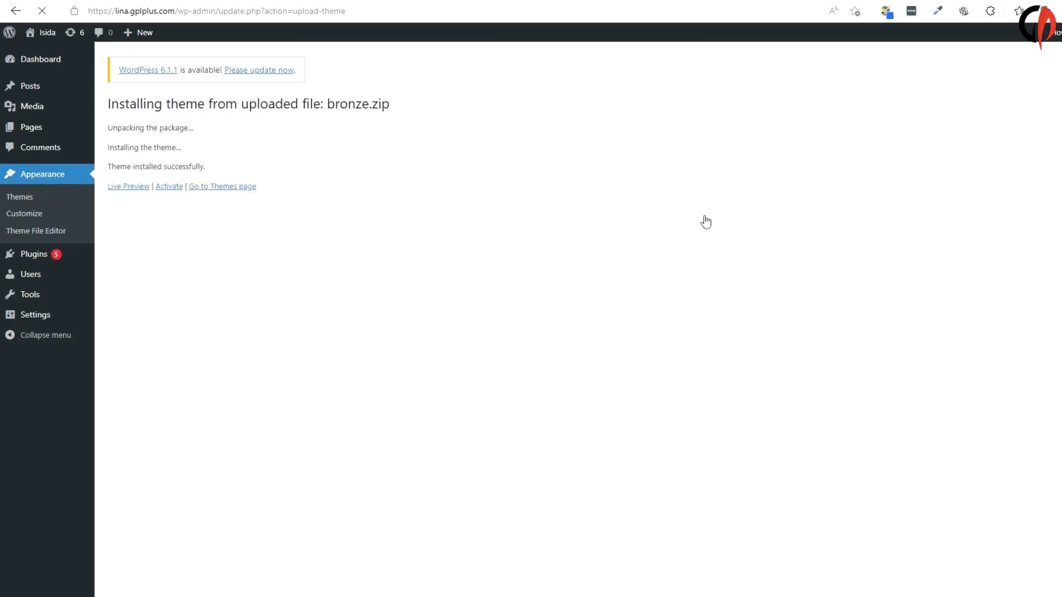
pyautogui.click(169, 186)
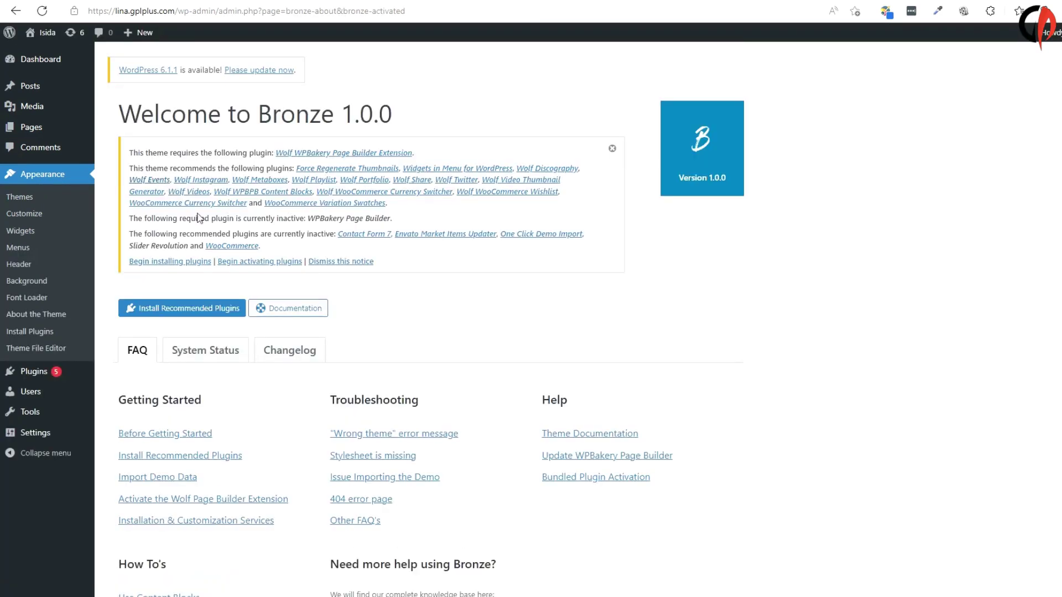
# Begin installing the Bronze theme's plugins and bulk install every plugin in the To Install list.
pyautogui.scroll(-3, 211, 399)
pyautogui.scroll(3, 204, 221)
pyautogui.click(162, 265)
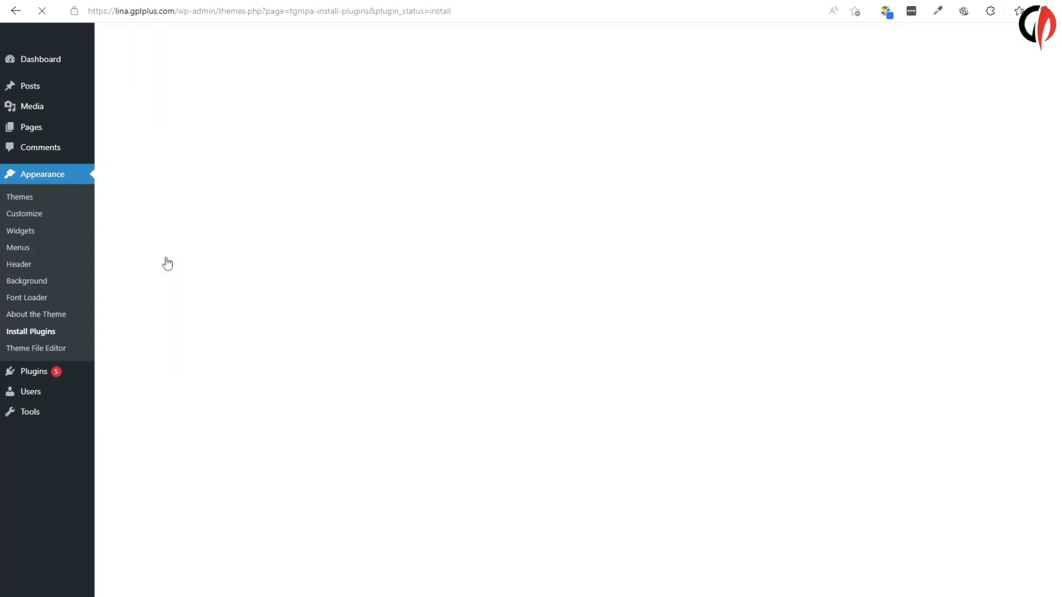
pyautogui.scroll(-5, 182, 387)
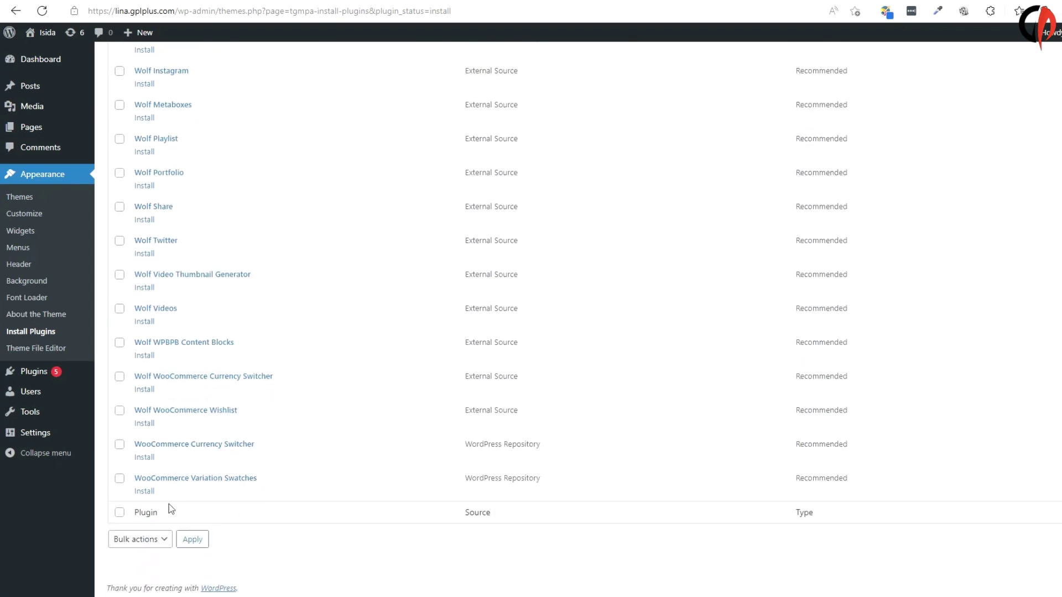
pyautogui.scroll(5, 194, 296)
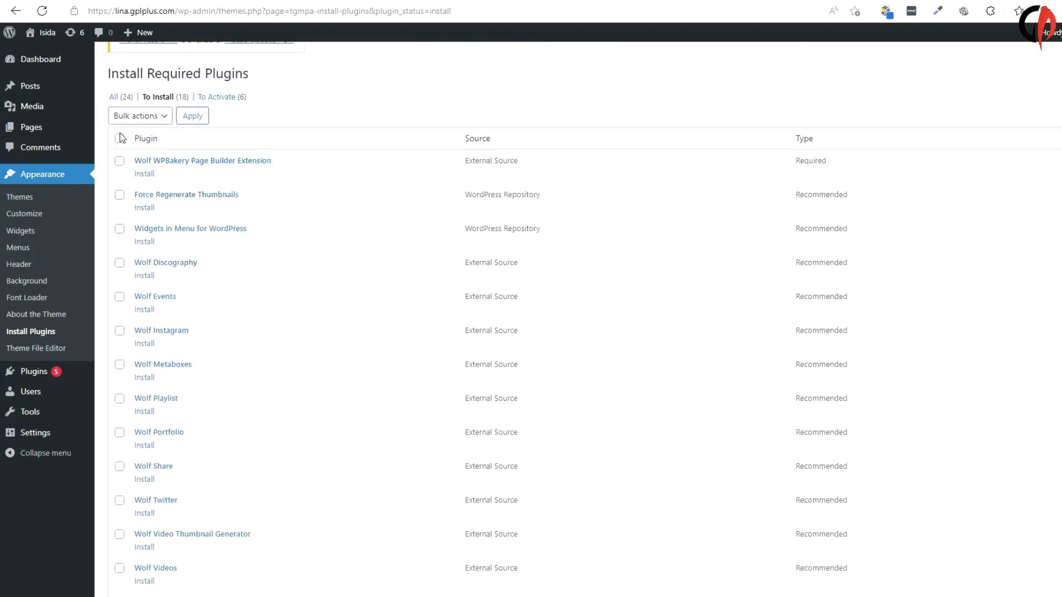
pyautogui.click(120, 138)
pyautogui.click(138, 115)
pyautogui.click(141, 139)
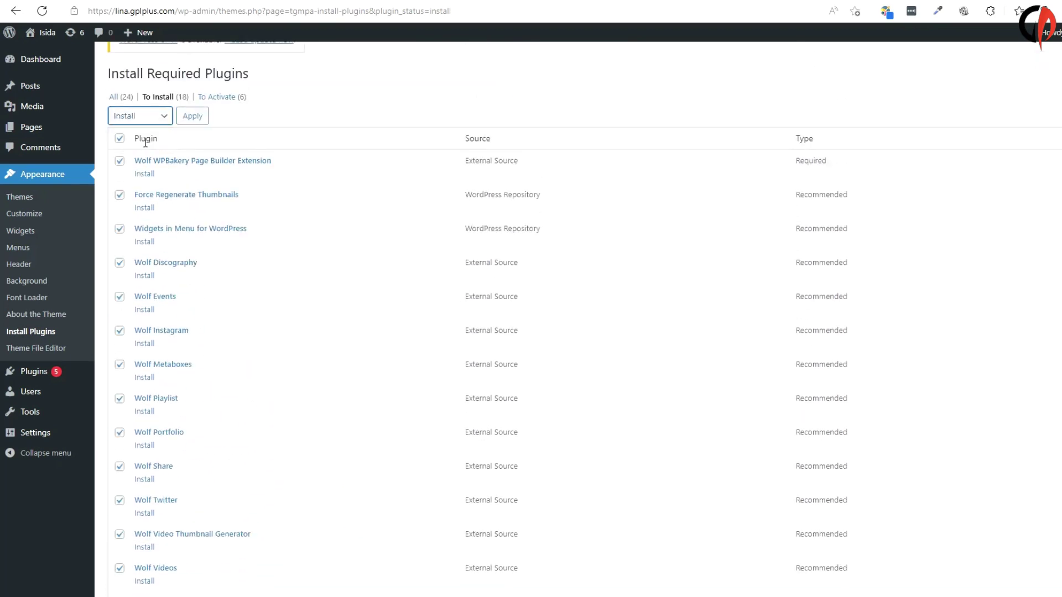
pyautogui.click(193, 118)
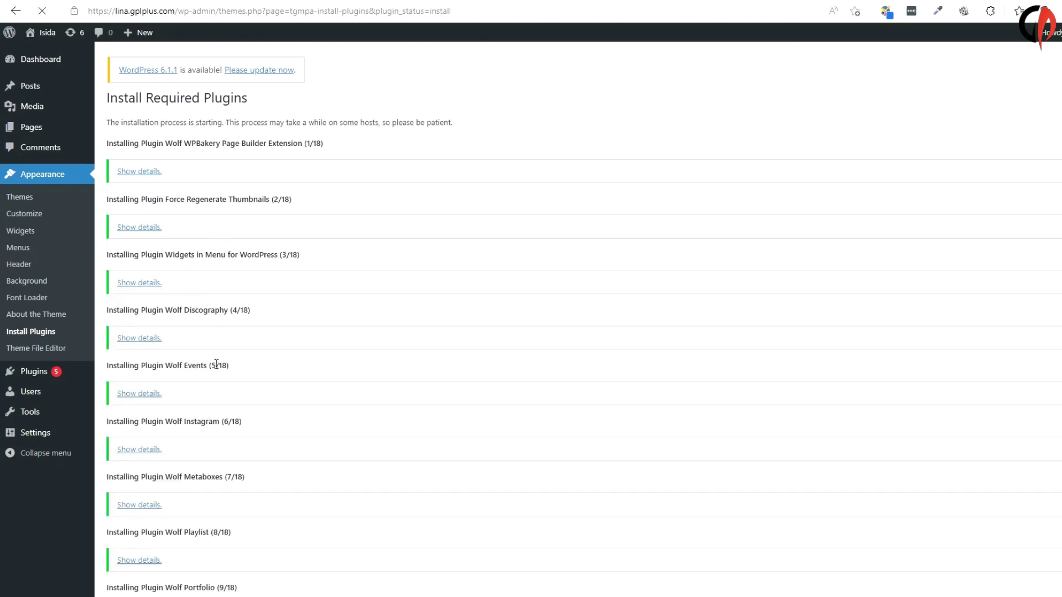
# Review the plugin installation progress through to its end and return to the Required Plugins Installer.
pyautogui.scroll(-5, 215, 363)
pyautogui.scroll(-5, 206, 339)
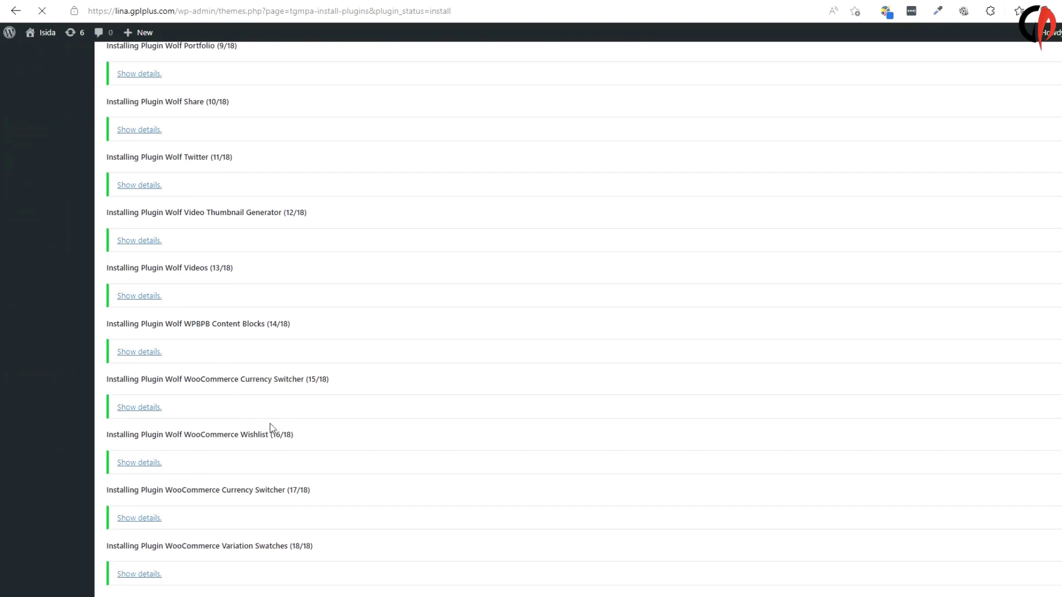
pyautogui.scroll(-1, 232, 476)
pyautogui.scroll(-1, 222, 476)
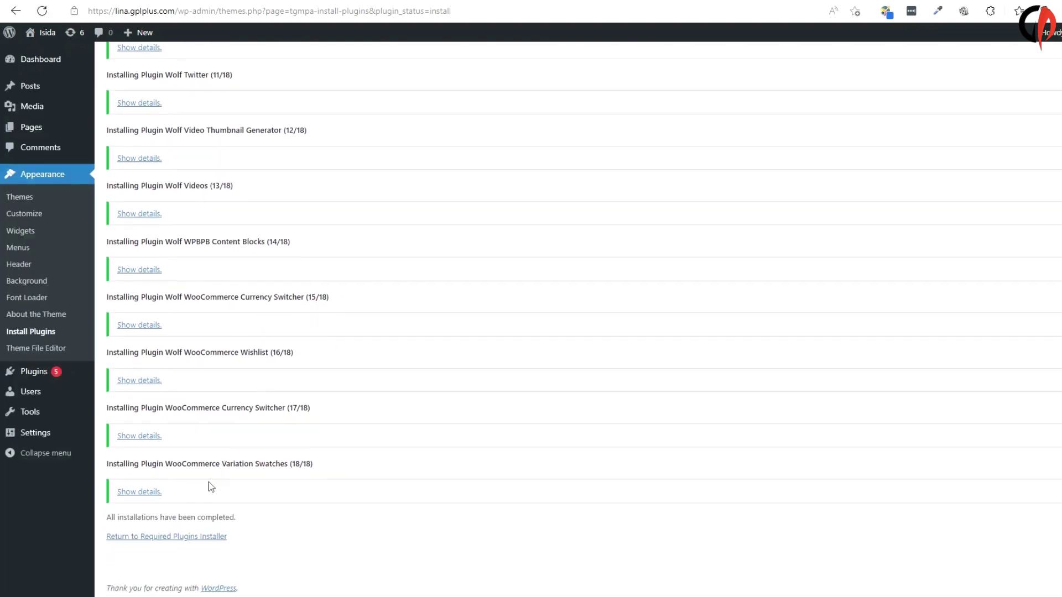
pyautogui.click(175, 538)
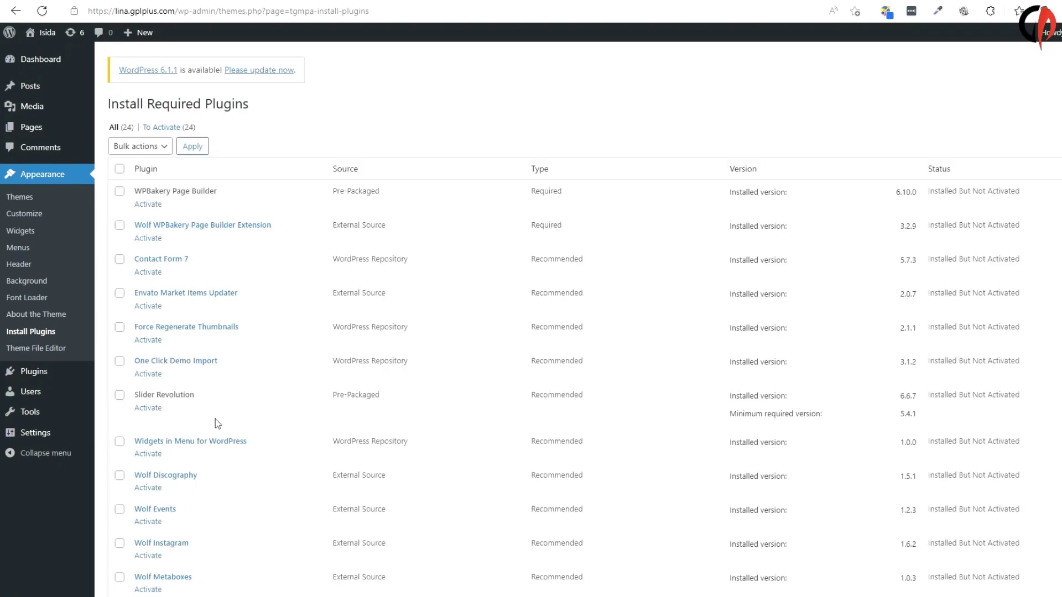
# Bulk activate all of the theme's required and recommended plugins.
pyautogui.scroll(-2, 218, 431)
pyautogui.scroll(-8, 163, 294)
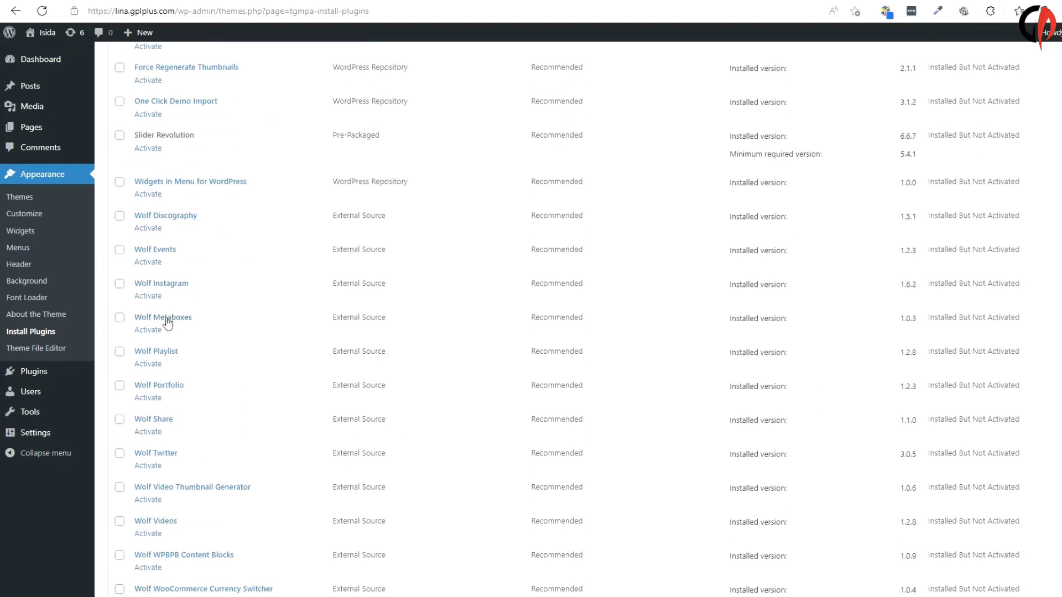
pyautogui.scroll(10, 260, 235)
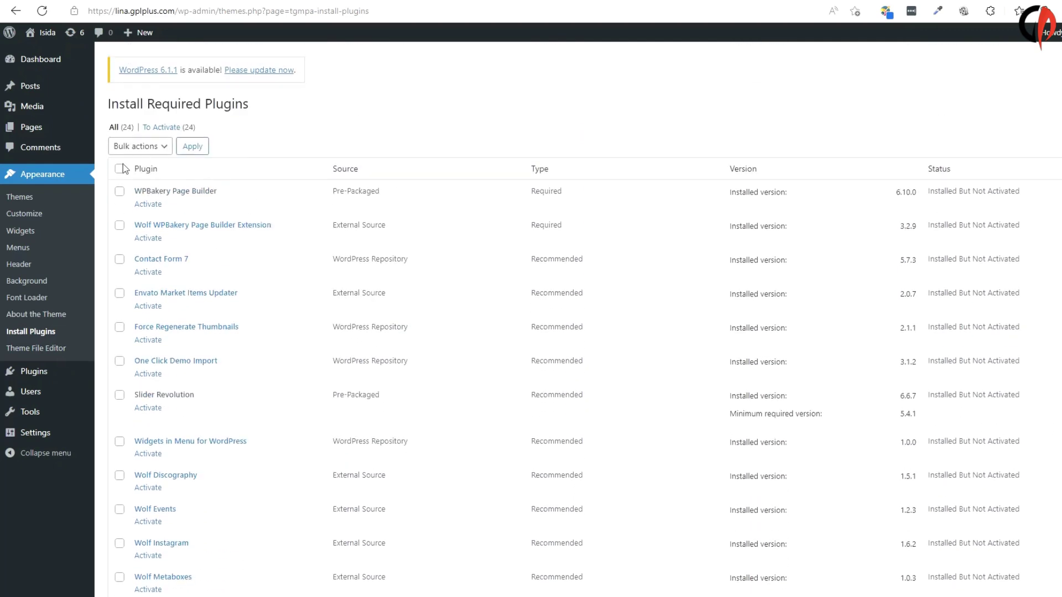
pyautogui.click(120, 169)
pyautogui.click(133, 146)
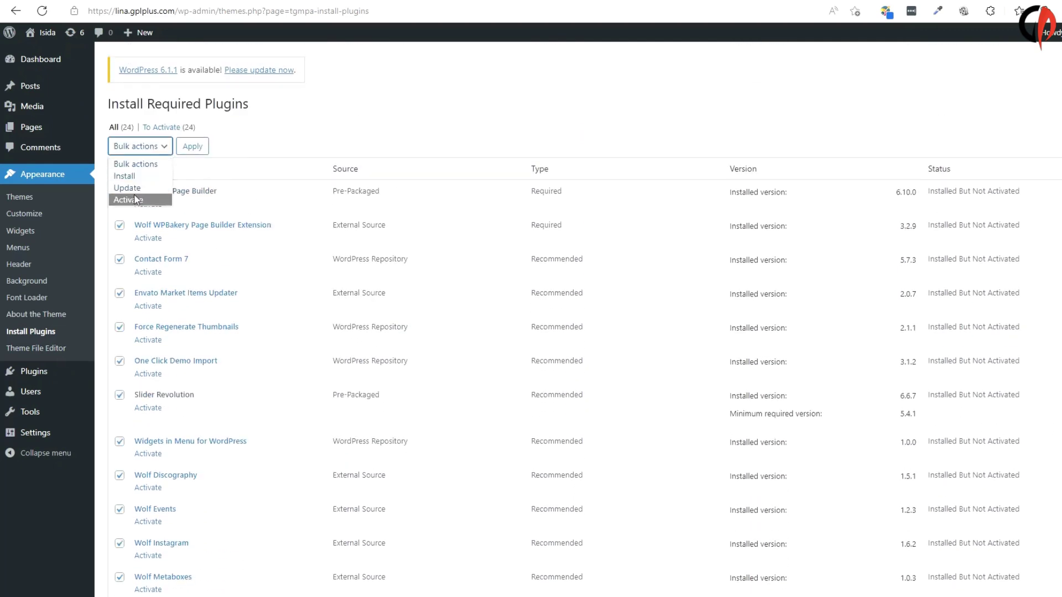
pyautogui.click(130, 199)
pyautogui.scroll(-5, 173, 308)
pyautogui.scroll(5, 266, 261)
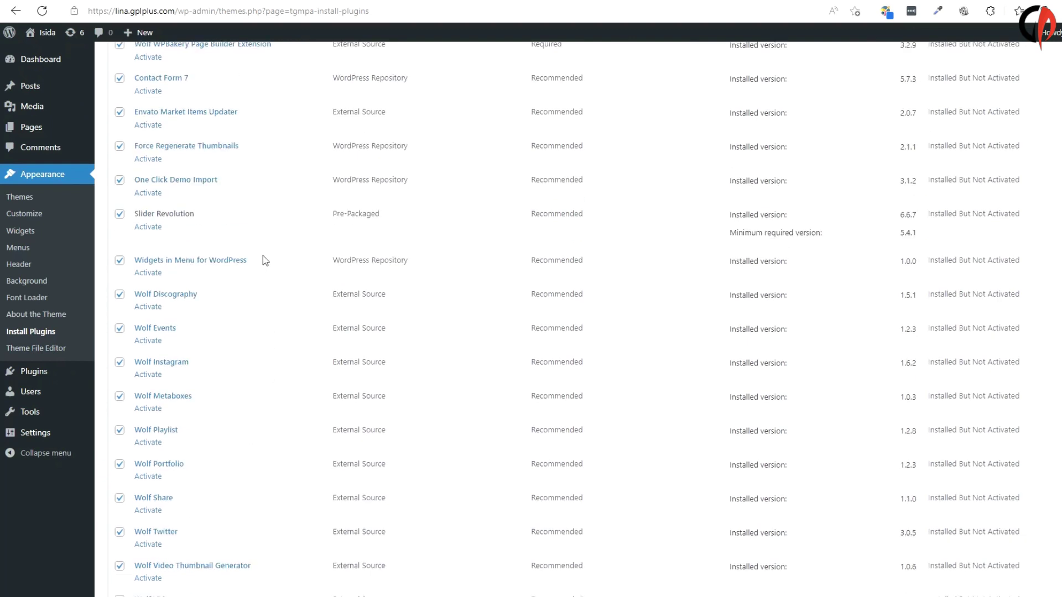
pyautogui.click(193, 146)
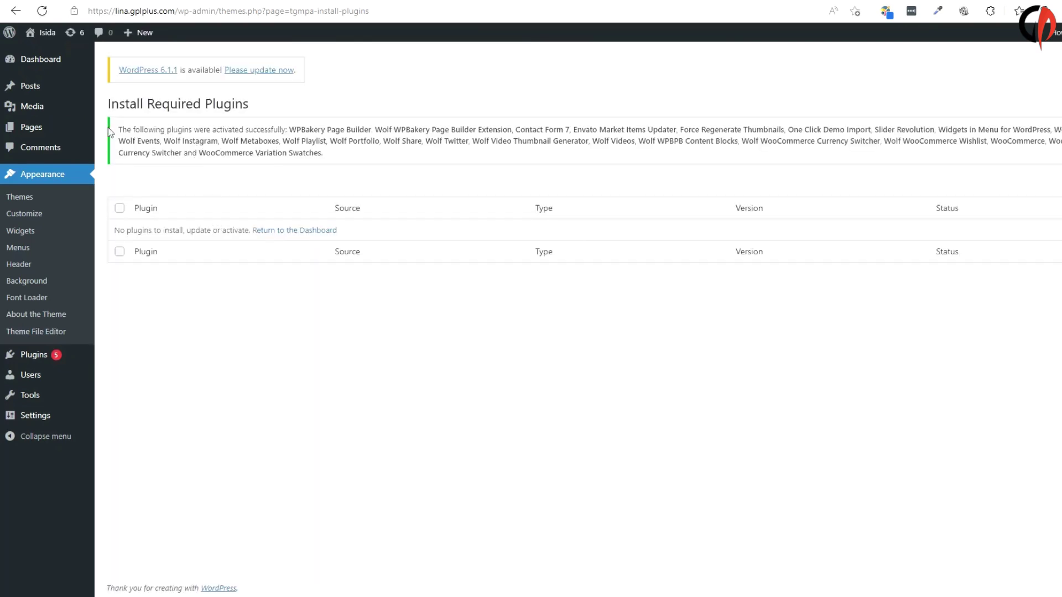
# Return to the WordPress dashboard and open the theme's demo data import page.
pyautogui.click(47, 62)
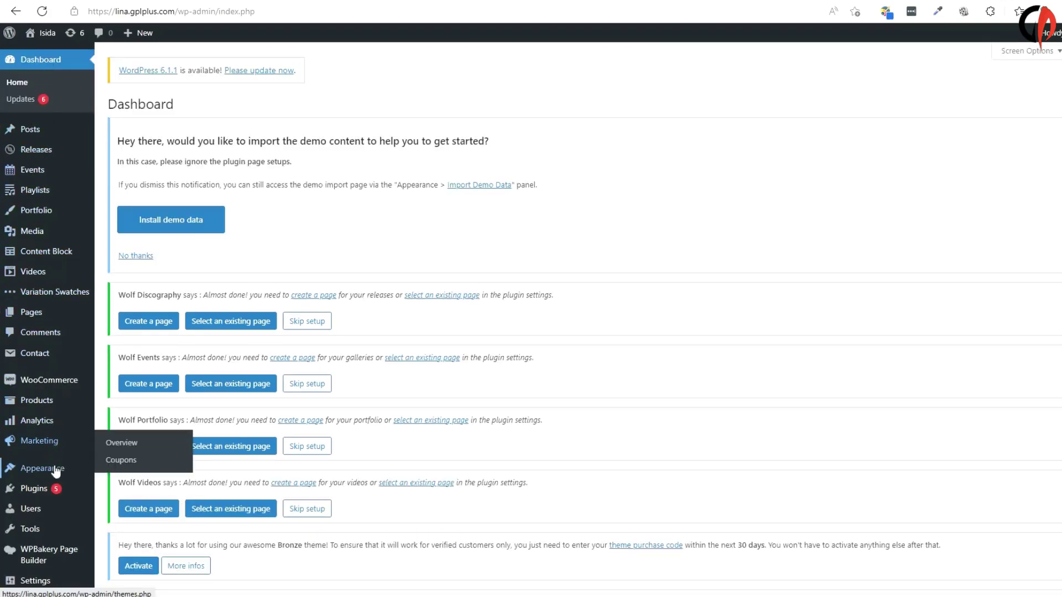
pyautogui.moveTo(55, 470)
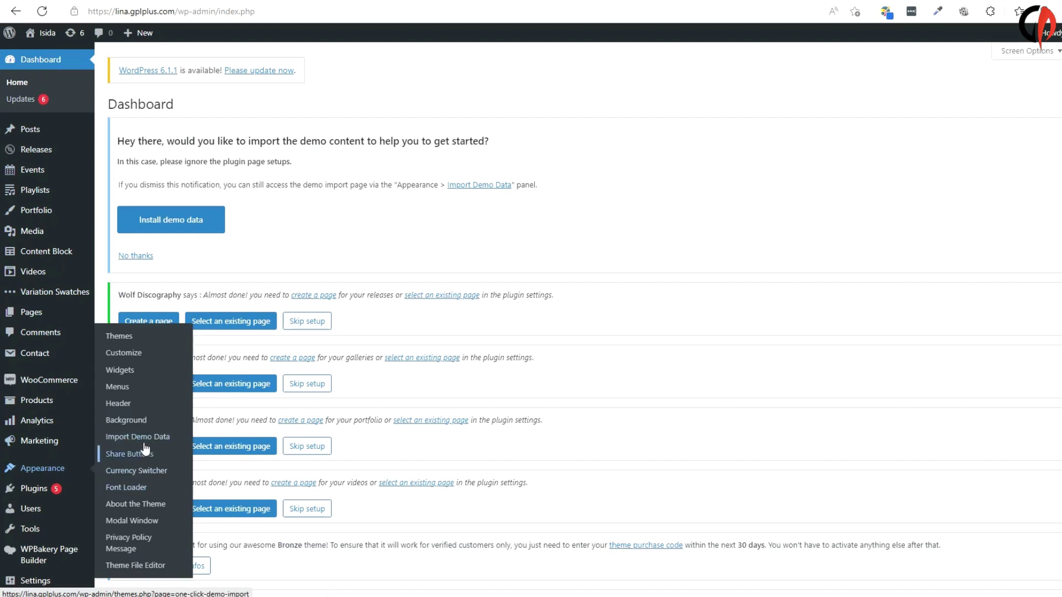
pyautogui.click(144, 441)
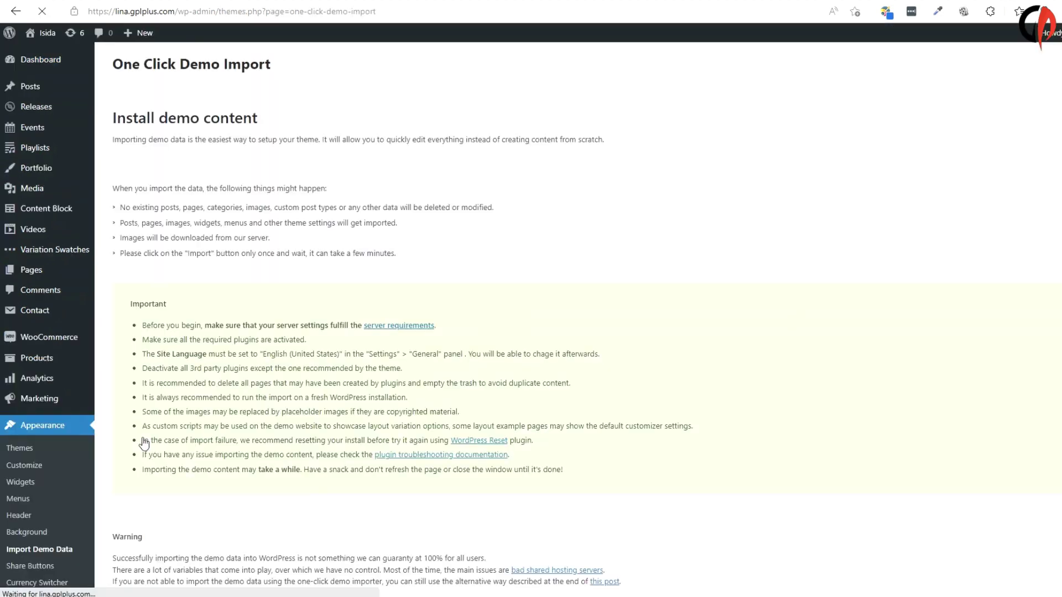
# Import the Bronze theme's demo data, continuing past the plugin check to run the import.
pyautogui.scroll(-8, 522, 365)
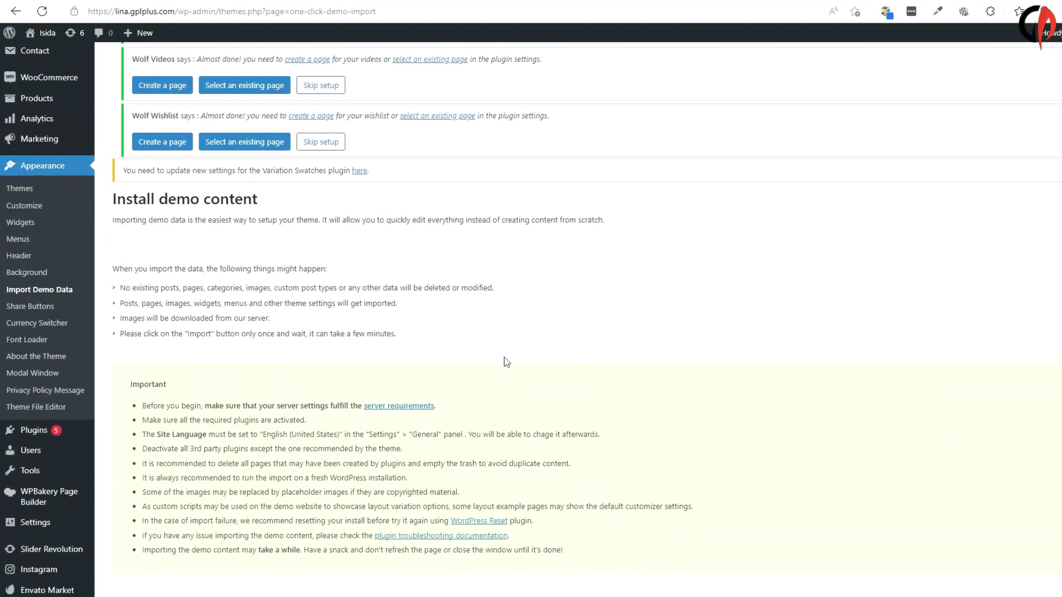
pyautogui.scroll(-8, 274, 301)
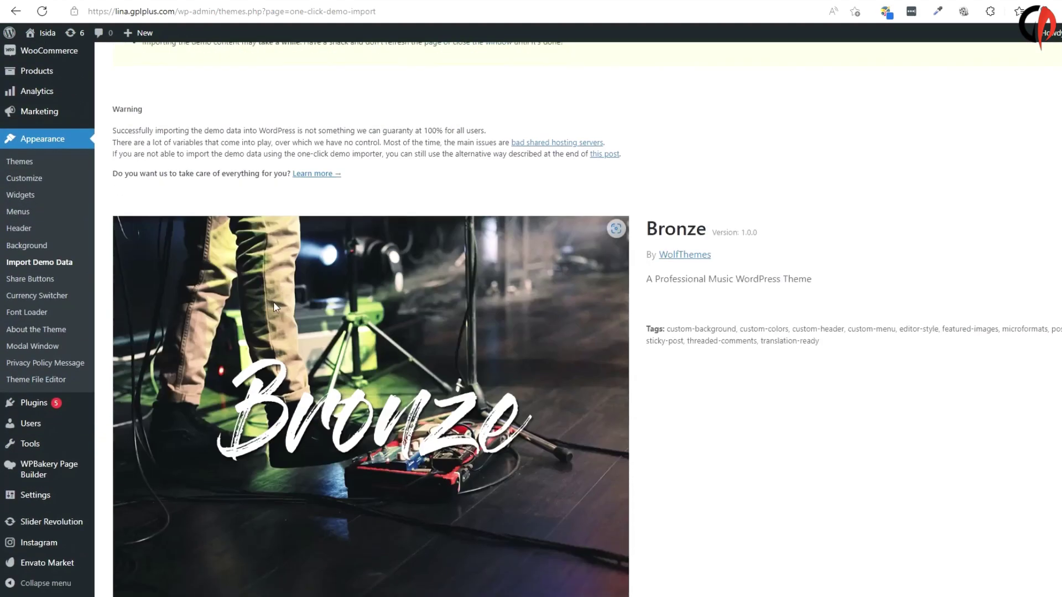
pyautogui.scroll(-1, 387, 318)
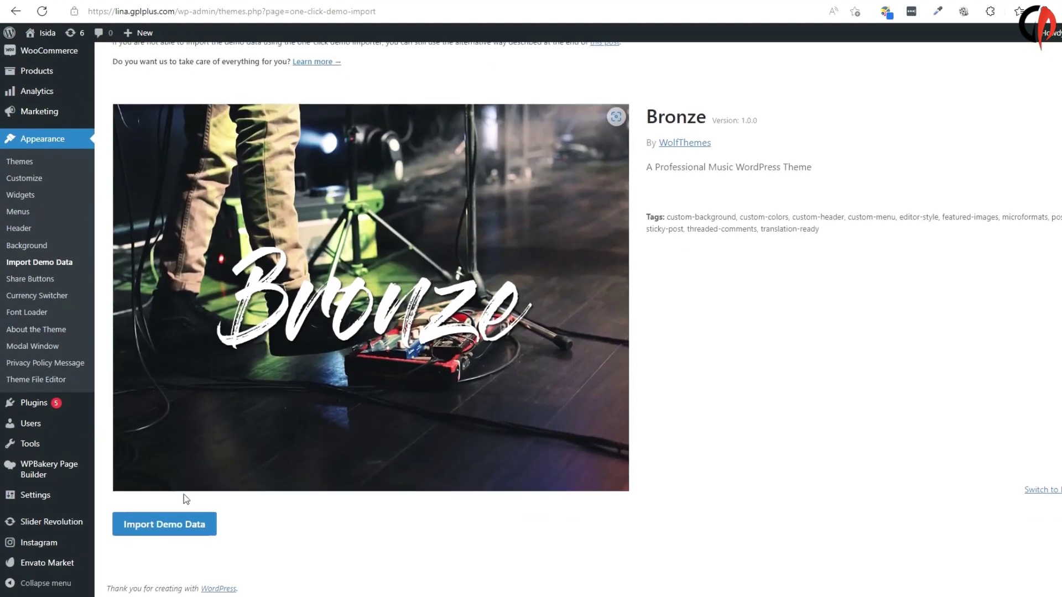
pyautogui.click(176, 529)
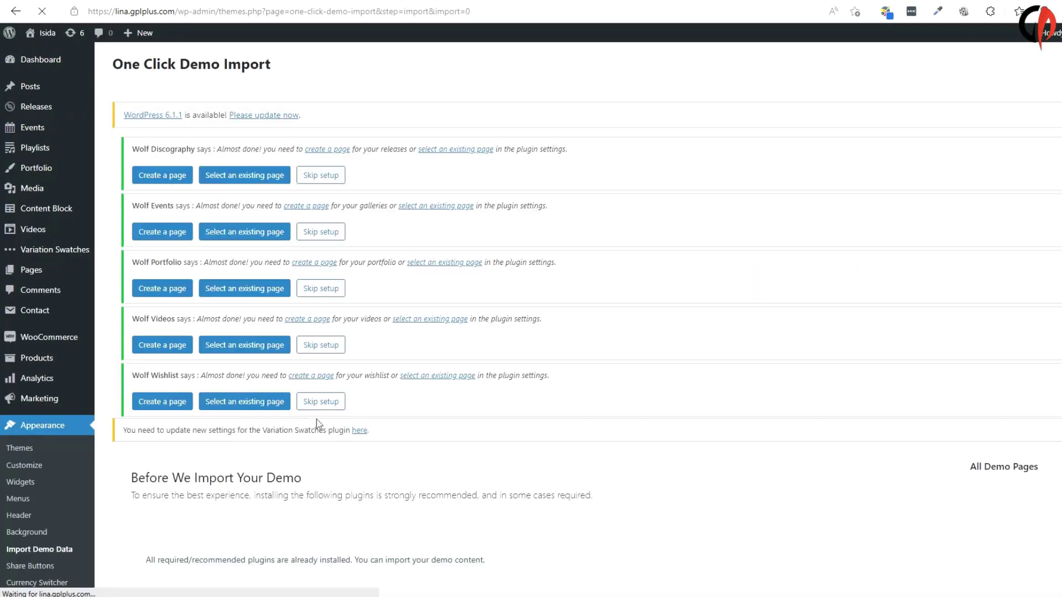
pyautogui.scroll(-5, 319, 423)
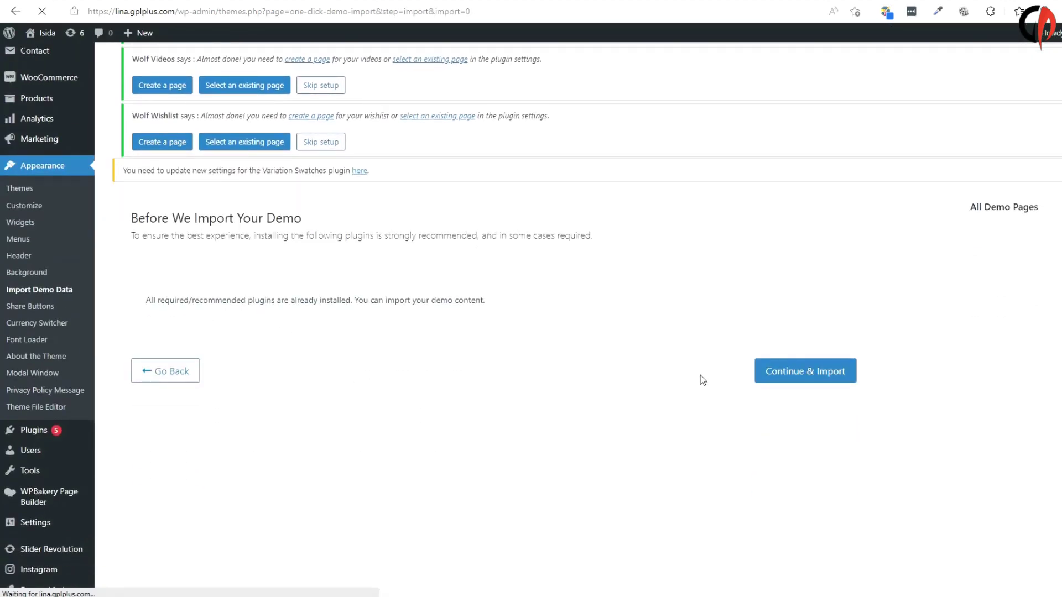
pyautogui.click(783, 372)
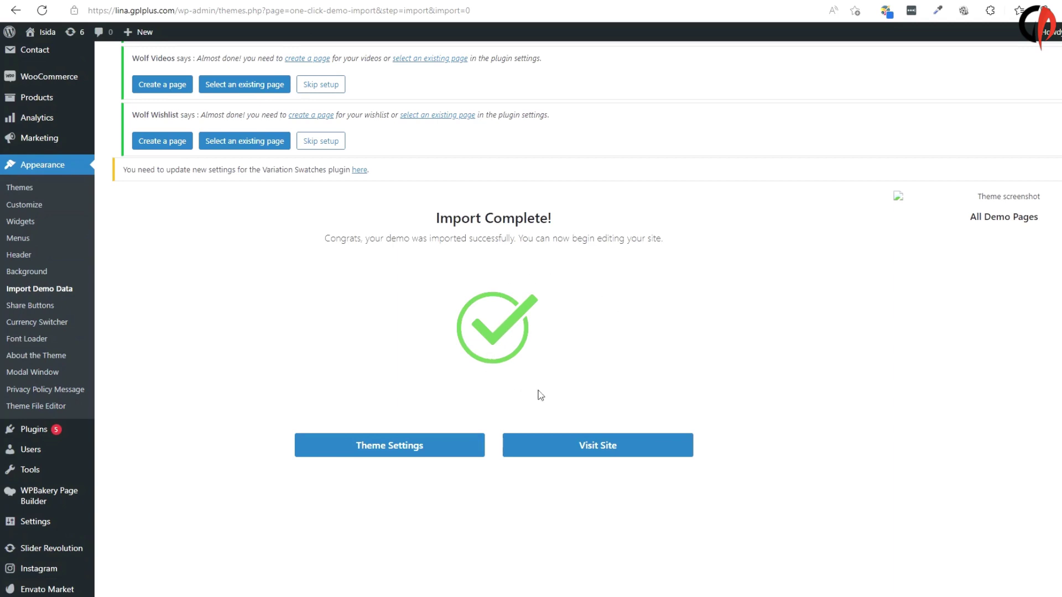
# Visit the site and examine the imported home page's sections, from the music player through releases, merch, news and videos to the footer.
pyautogui.click(607, 452)
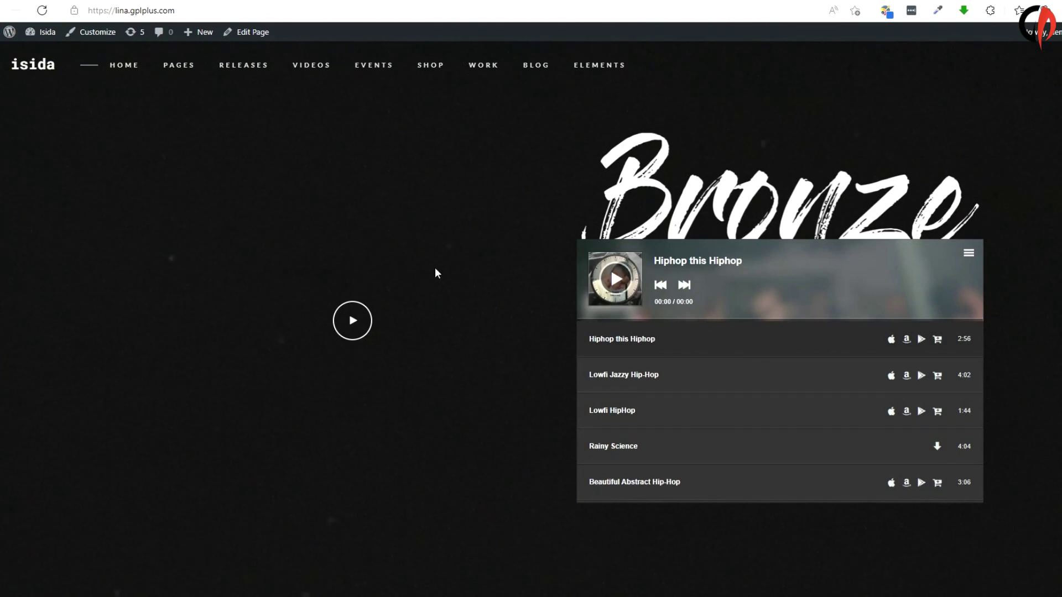
pyautogui.scroll(-6, 435, 269)
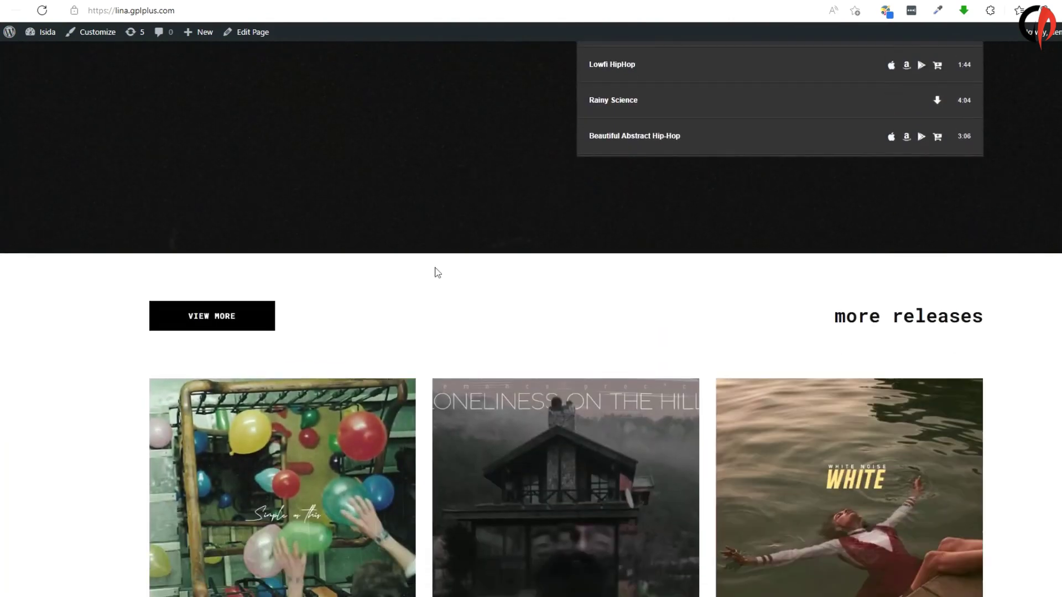
pyautogui.scroll(-6, 435, 272)
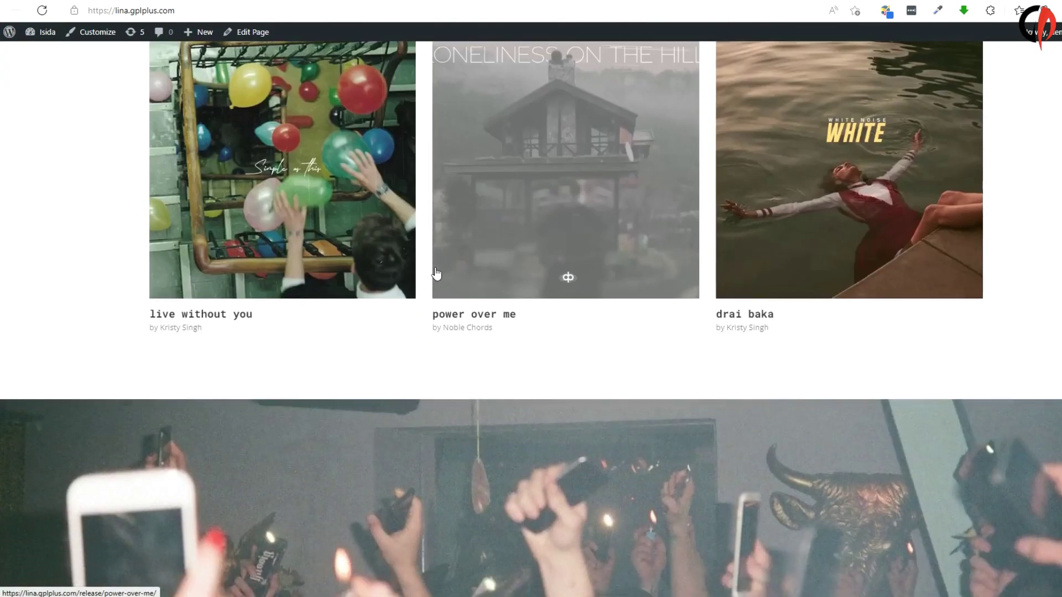
pyautogui.scroll(-10, 436, 272)
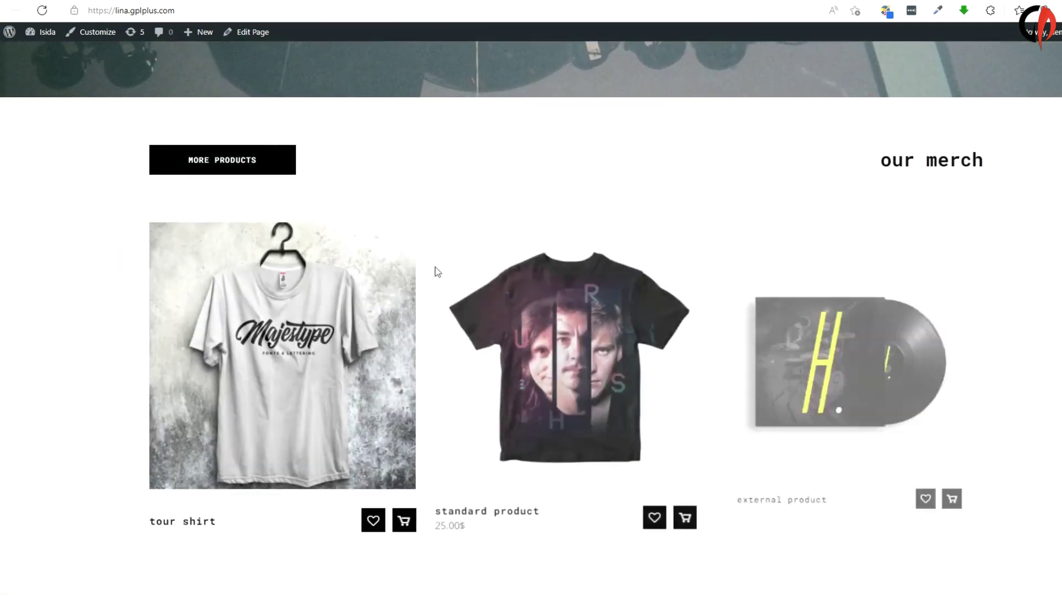
pyautogui.scroll(-8, 438, 272)
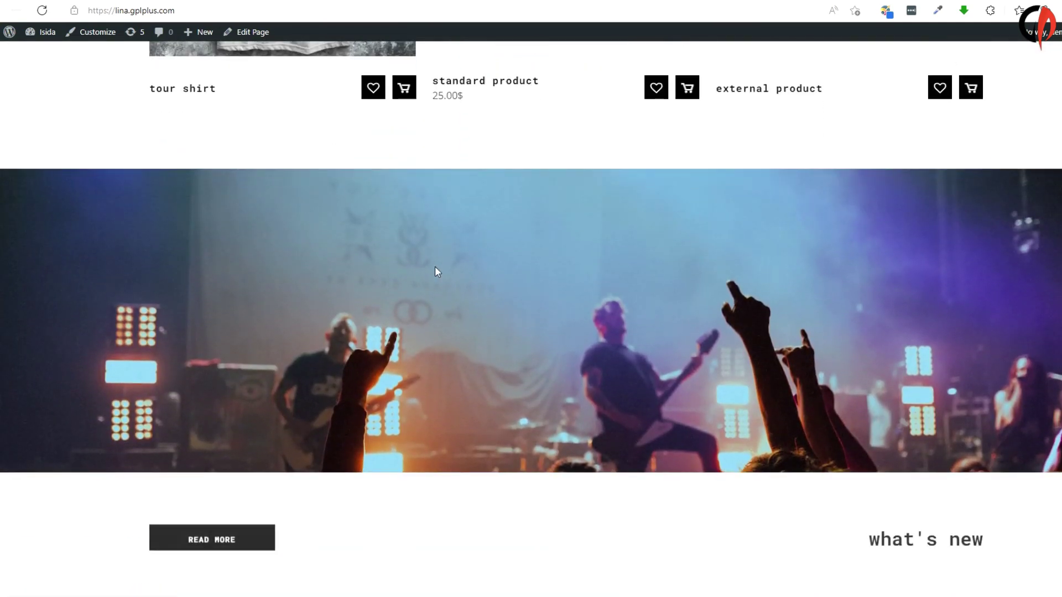
pyautogui.scroll(-10, 437, 271)
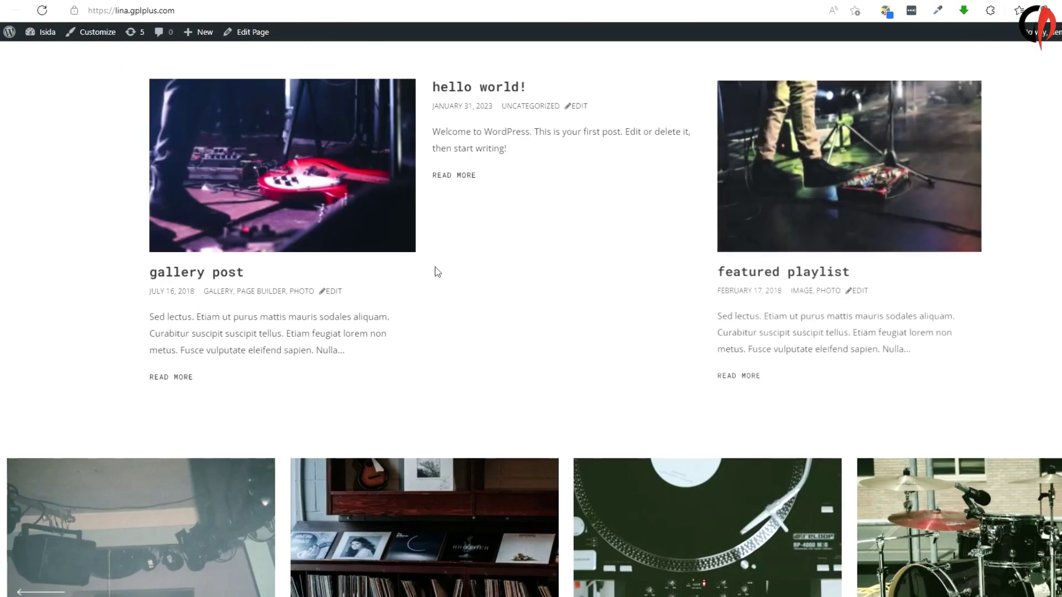
pyautogui.scroll(-6, 437, 272)
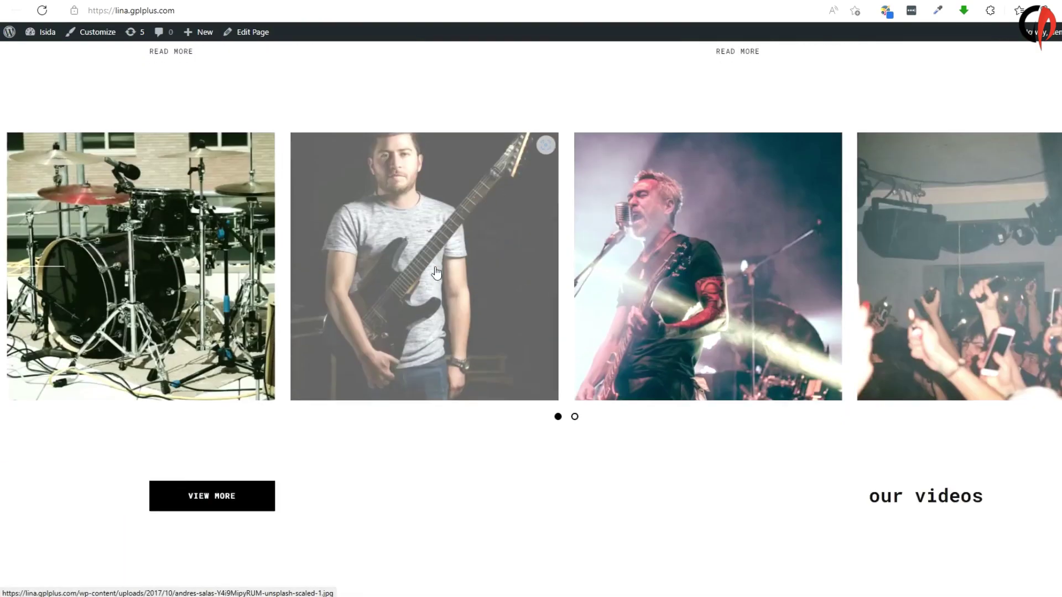
pyautogui.scroll(-11, 437, 272)
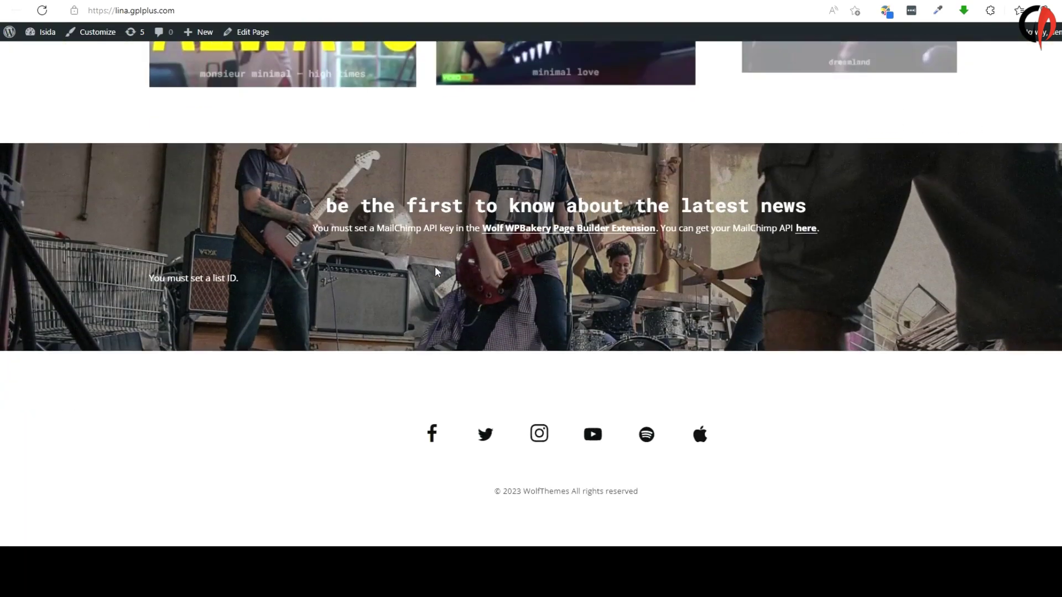
pyautogui.scroll(3, 437, 271)
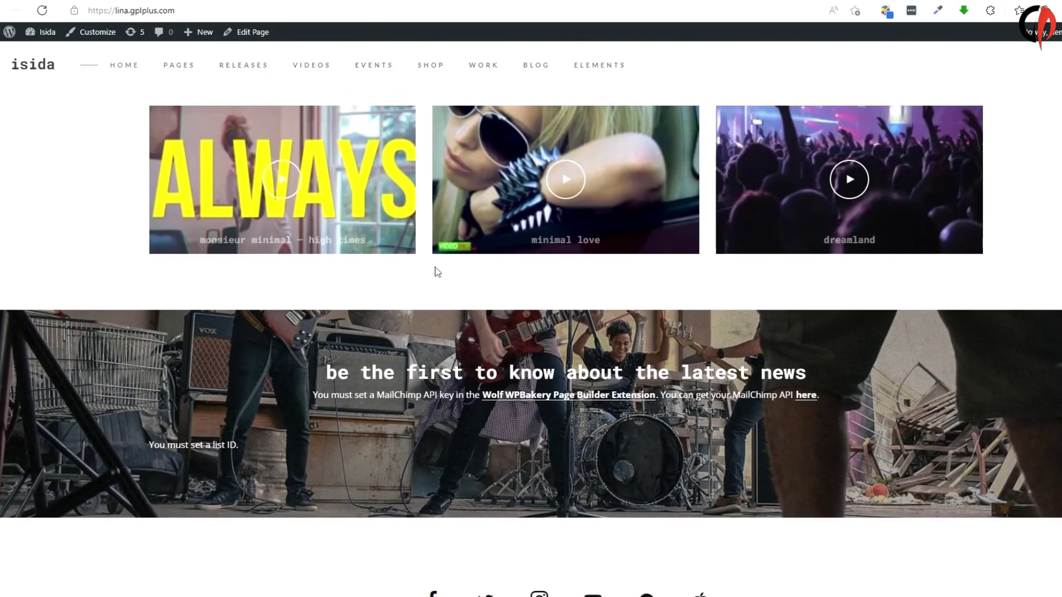
pyautogui.scroll(3, 437, 272)
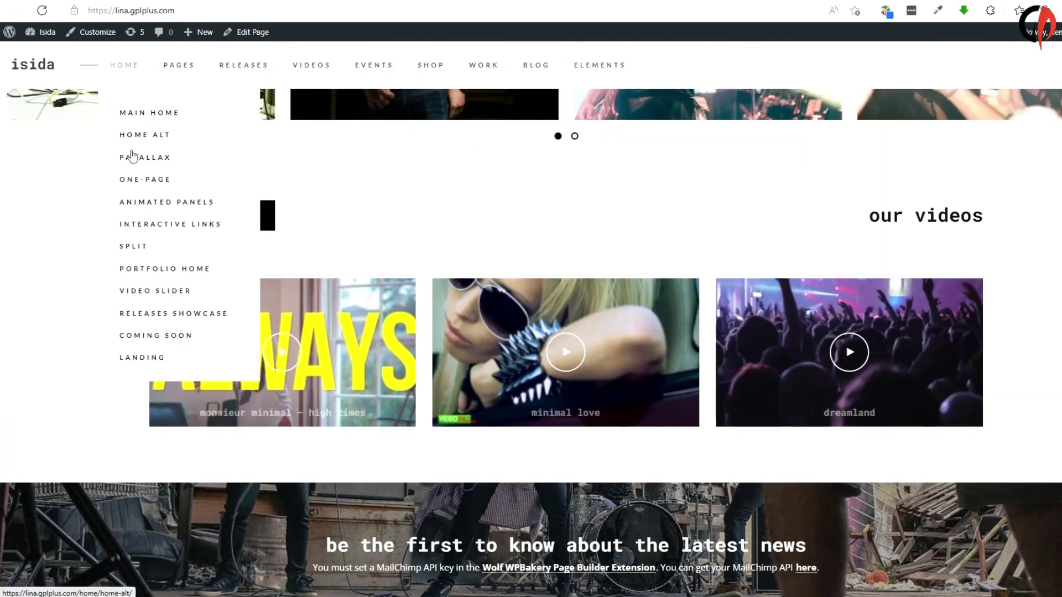
# Open the Home Alt demo page and examine its tour, music and store tiles, latest news and sidebar sections.
pyautogui.click(149, 136)
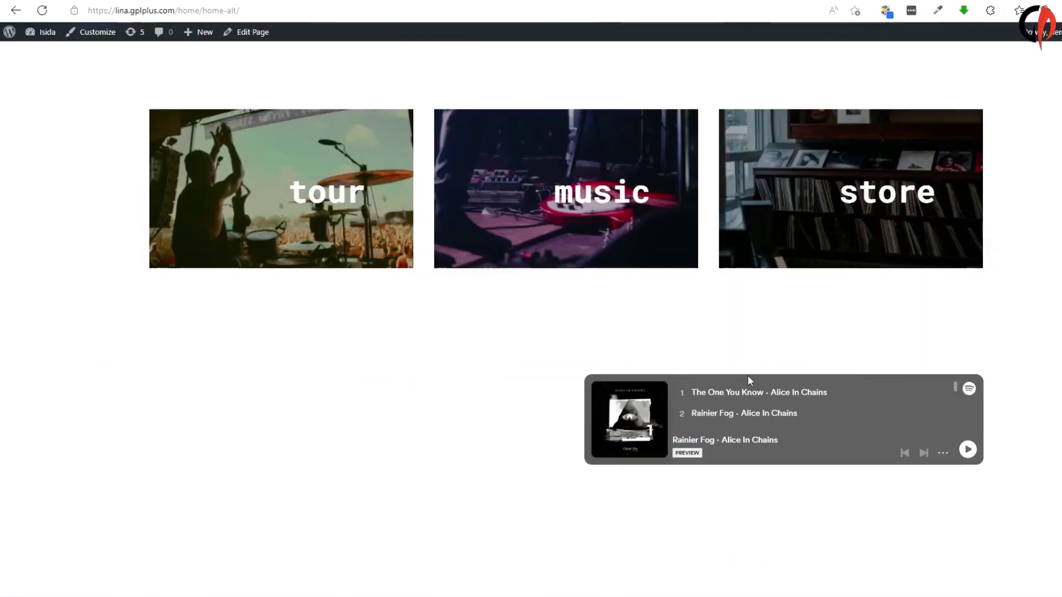
pyautogui.scroll(3, 741, 374)
pyautogui.scroll(-5, 574, 362)
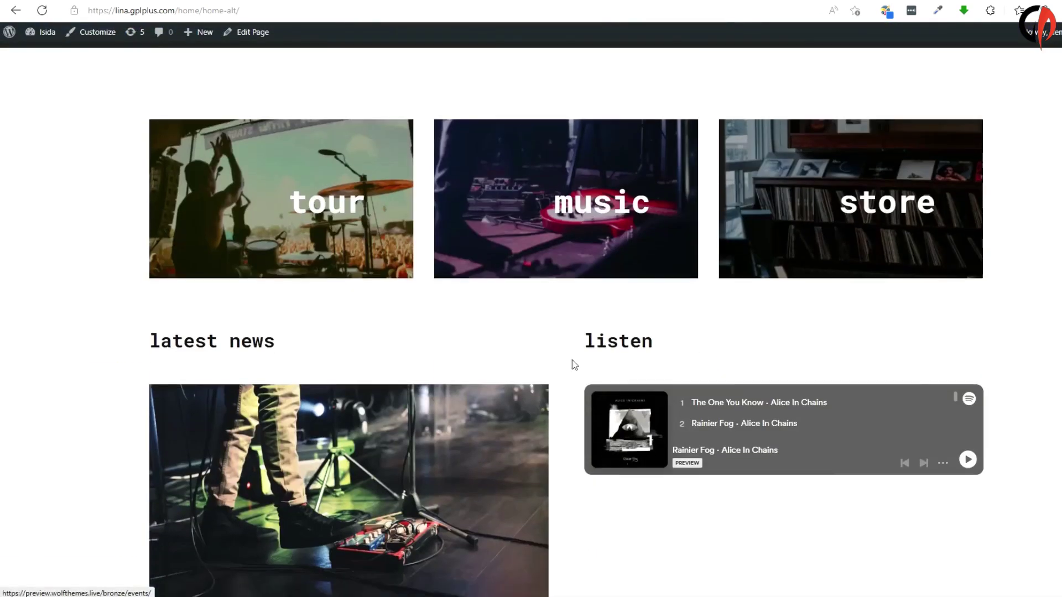
pyautogui.scroll(-6, 544, 365)
pyautogui.scroll(-2, 540, 363)
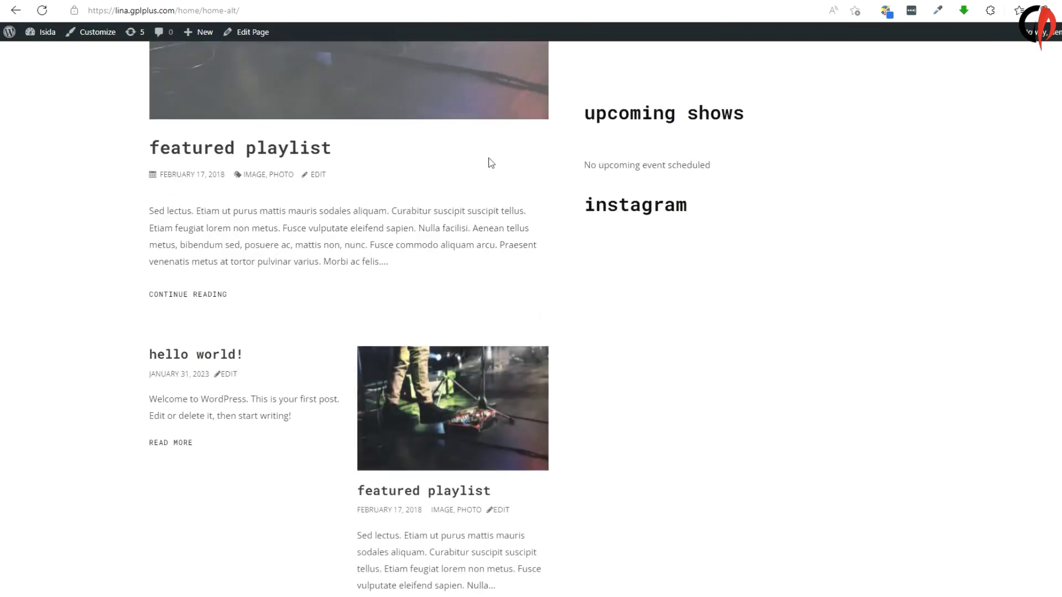
pyautogui.scroll(10, 343, 101)
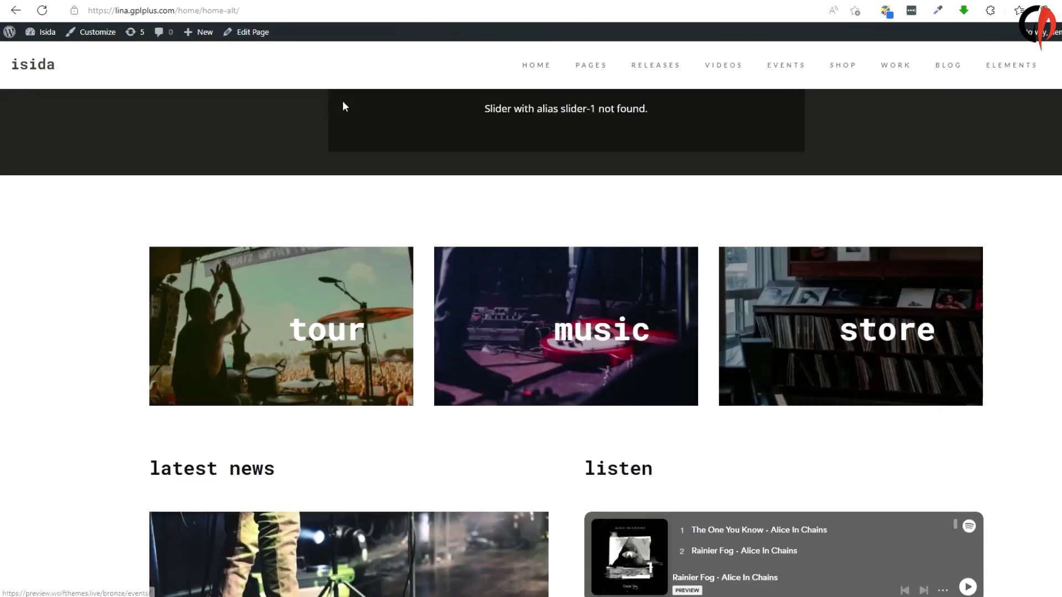